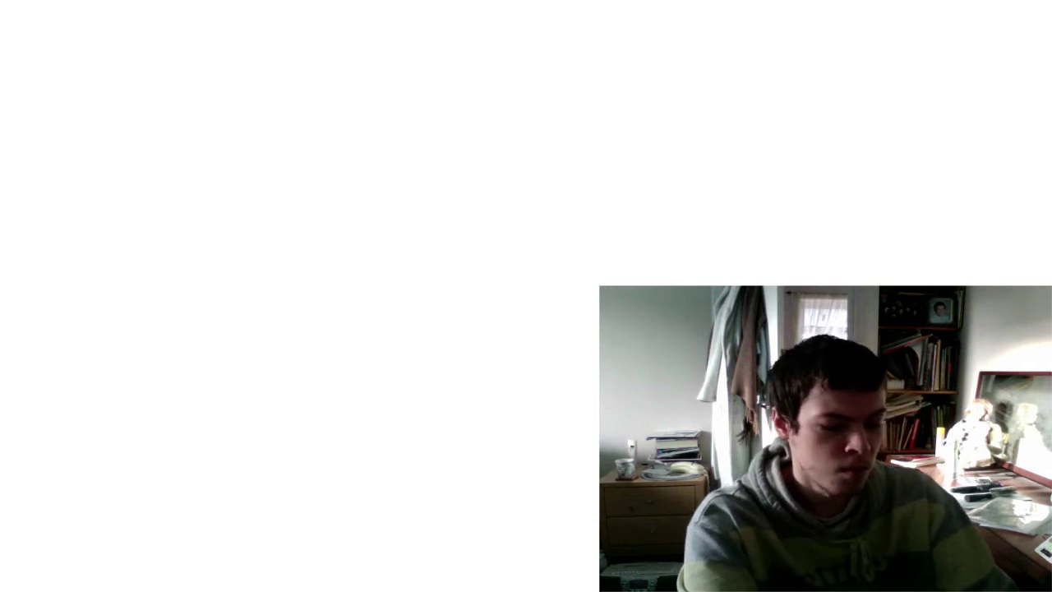
Start a word list with Trees, Grass, Bird, Cave and Web on separate lines, dismissing the custom dictionary alert.
{"action": "type", "text": "Trees"}
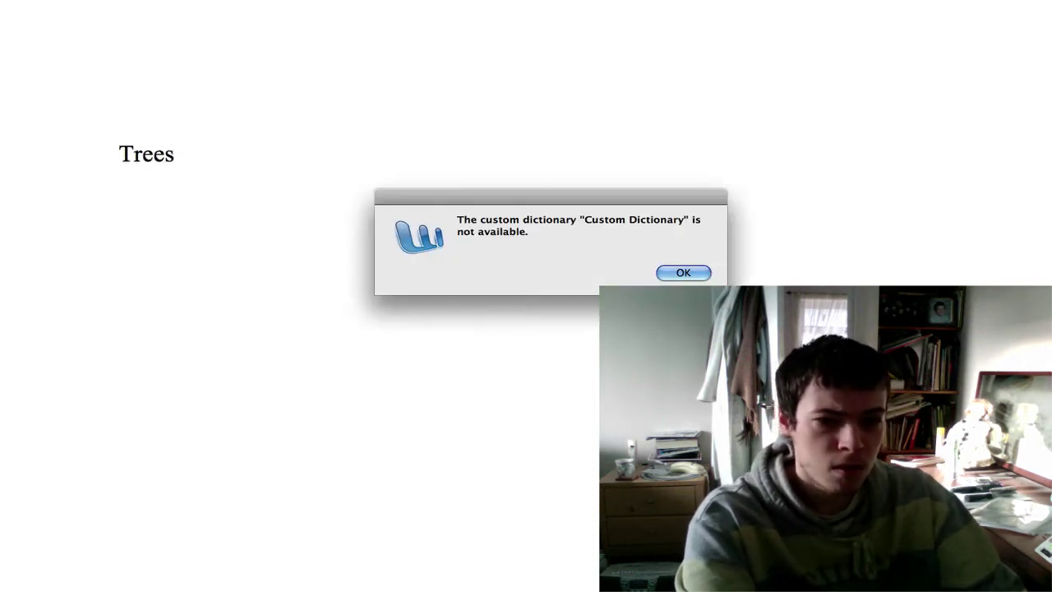
{"action": "key", "text": "Return"}
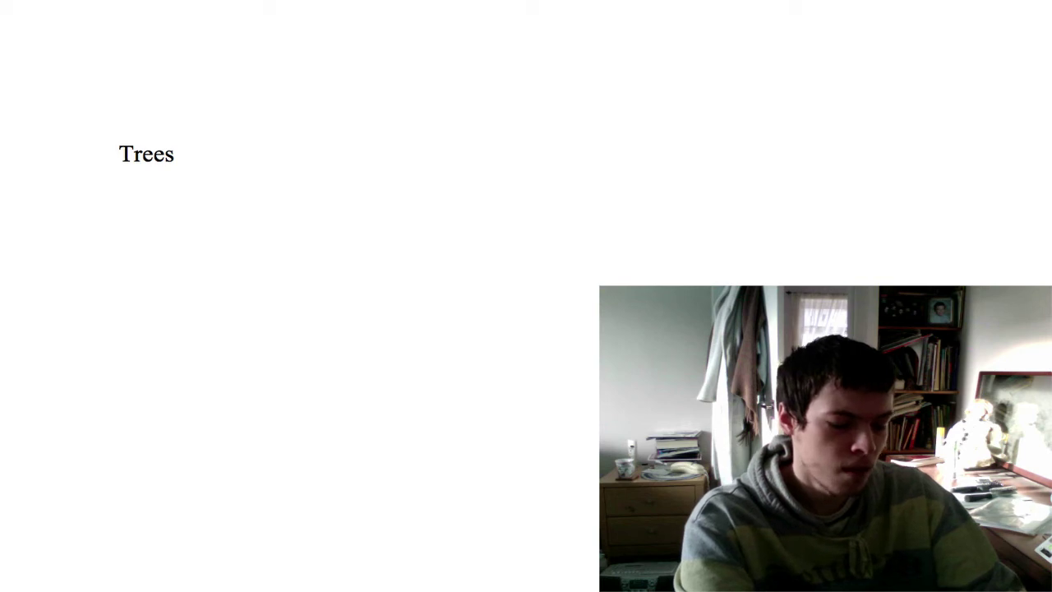
{"action": "key", "text": "Return"}
{"action": "type", "text": "grass"}
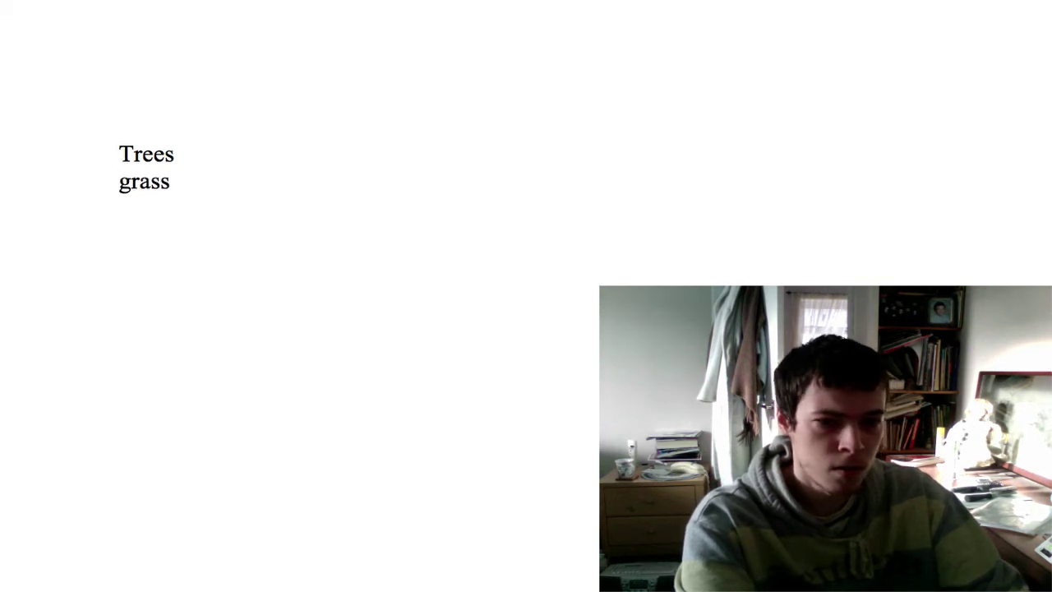
{"action": "key", "text": "Return"}
{"action": "type", "text": "bird"}
{"action": "key", "text": "Return"}
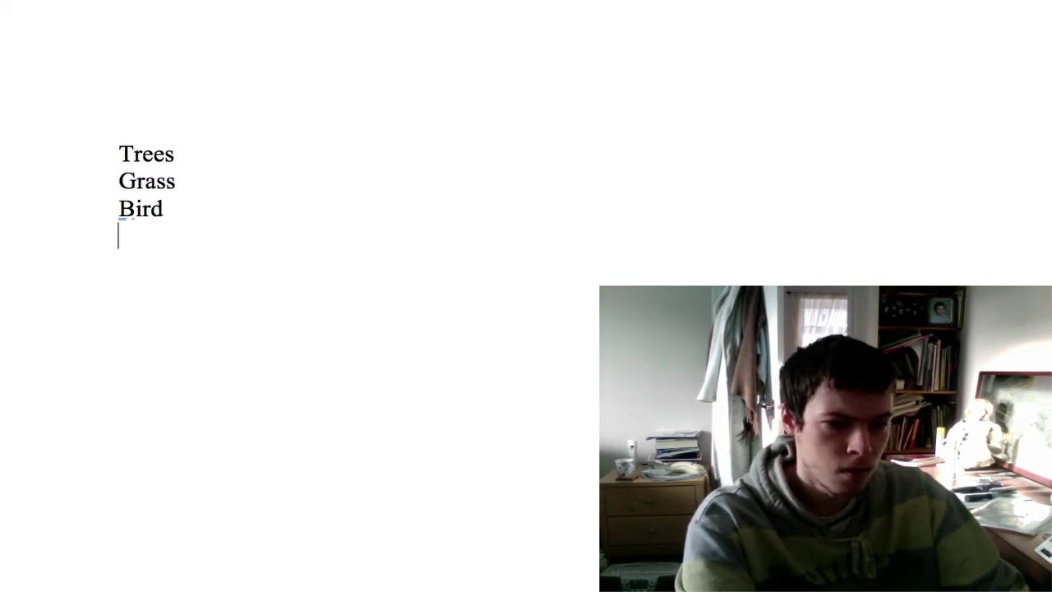
{"action": "type", "text": "cave"}
{"action": "key", "text": "Return"}
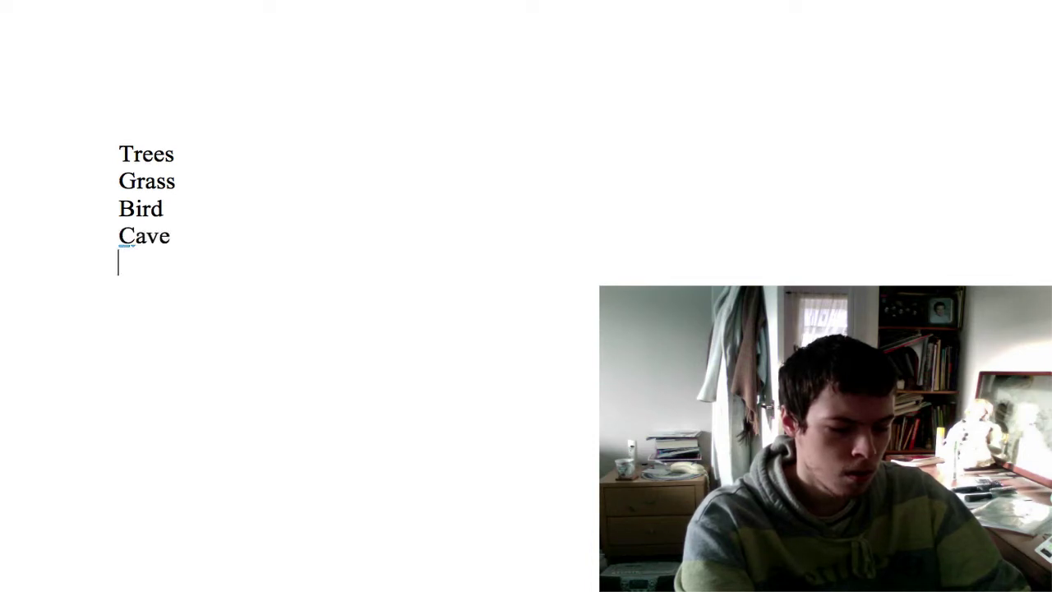
{"action": "type", "text": "web"}
{"action": "key", "text": "Return"}
Continue the word list with Spider, Orange, Bong, Mong and Sheep, each on its own line.
{"action": "type", "text": "s"}
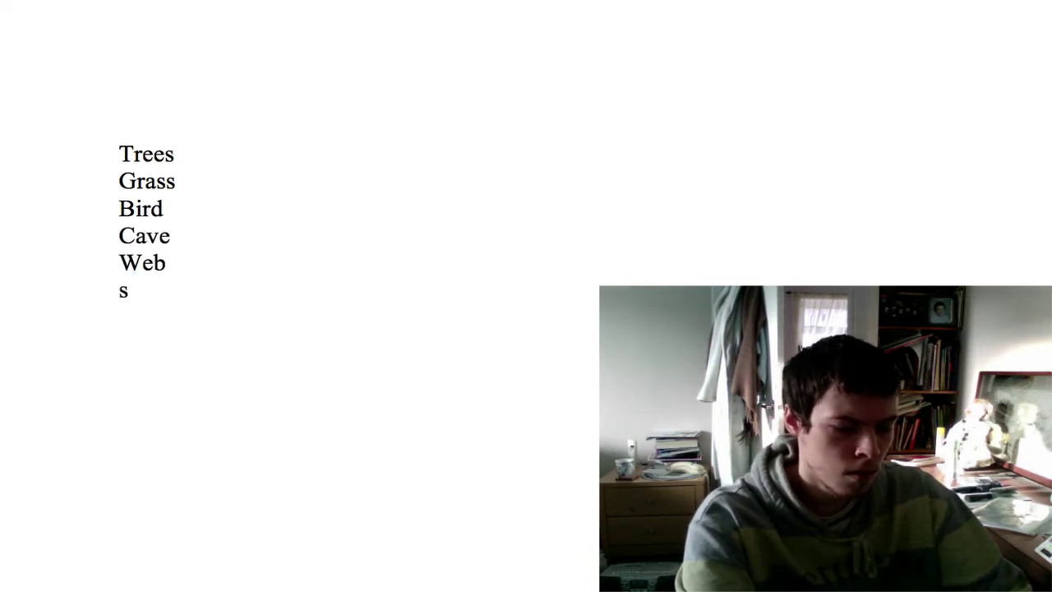
{"action": "type", "text": "pider"}
{"action": "key", "text": "Return"}
{"action": "type", "text": "orange"}
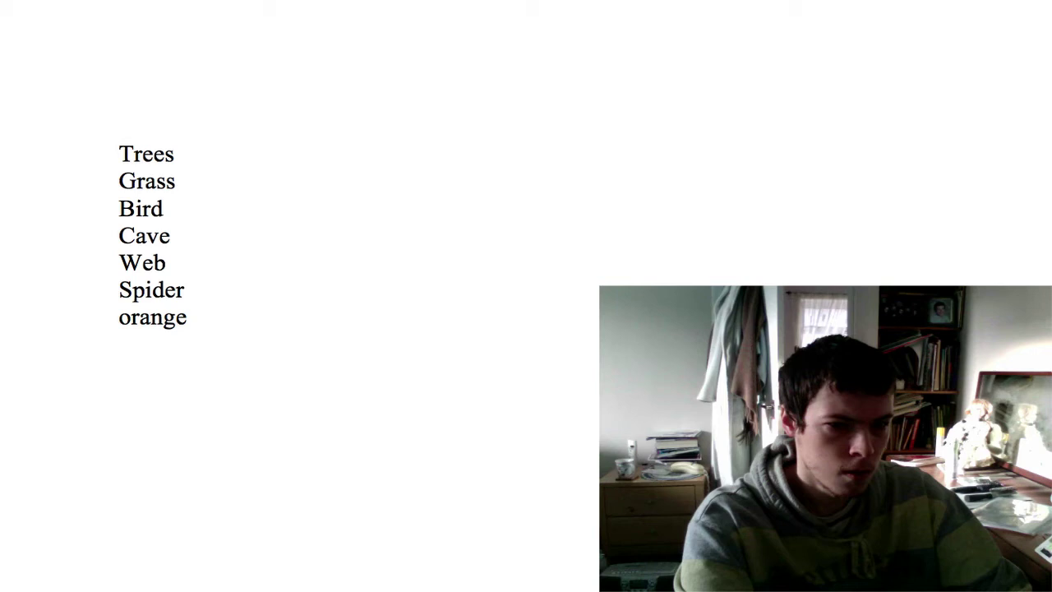
{"action": "key", "text": "Return"}
{"action": "type", "text": "bong"}
{"action": "key", "text": "Return"}
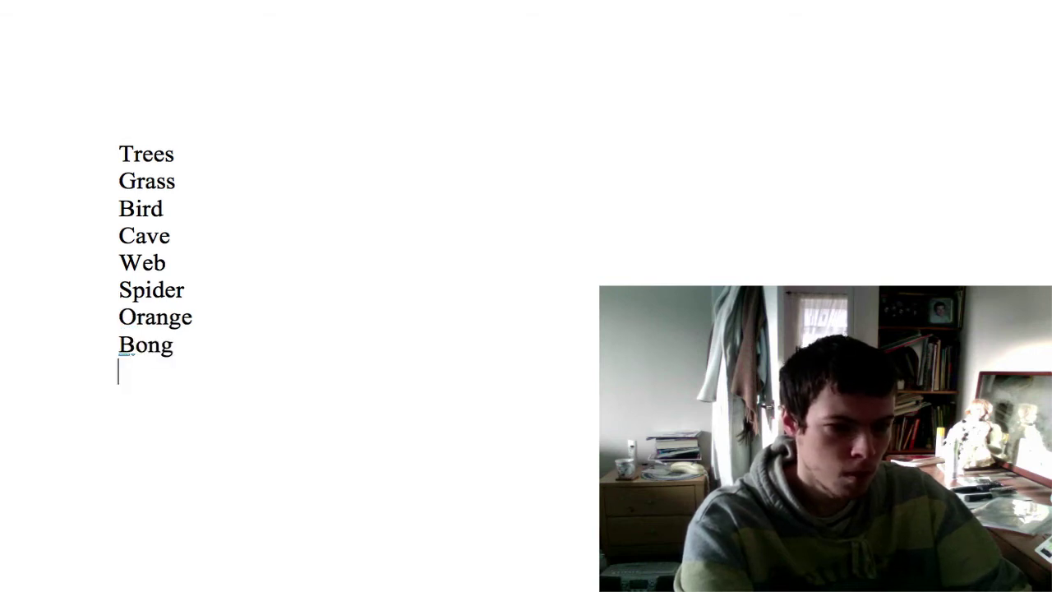
{"action": "type", "text": "mong"}
{"action": "key", "text": "Return"}
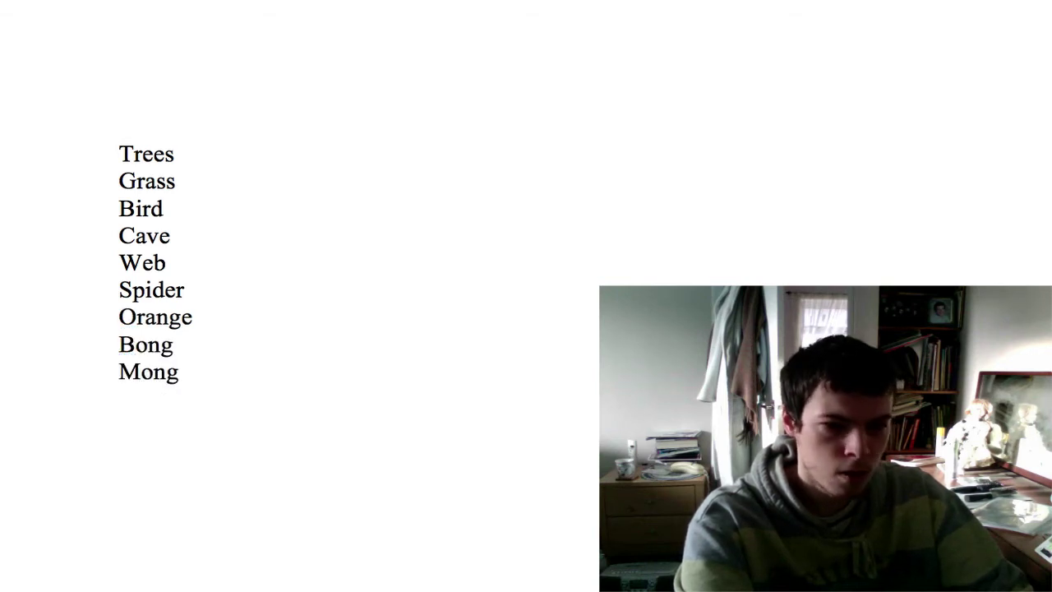
{"action": "type", "text": "sheep"}
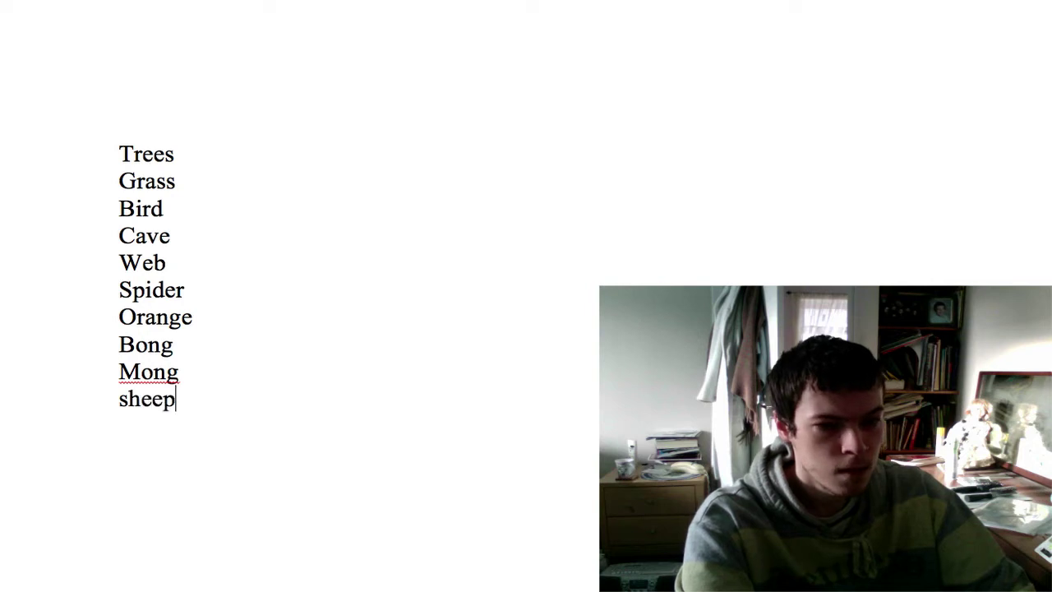
{"action": "key", "text": "Return"}
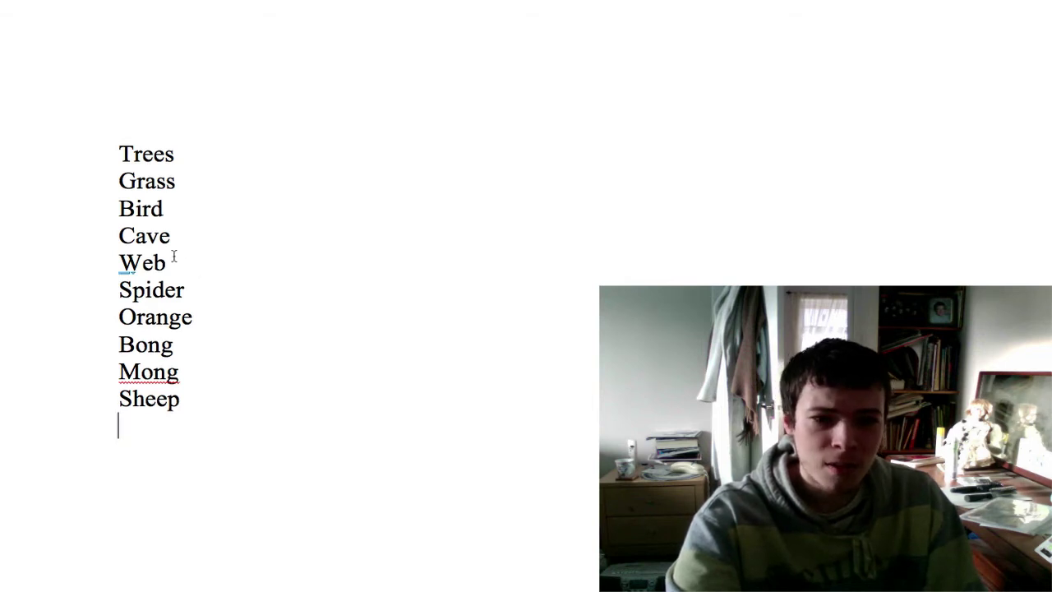
Move the word Spider from its own line to directly after Bird.
{"action": "triple_click", "coordinate": [152, 300]}
{"action": "key", "text": "ctrl+c"}
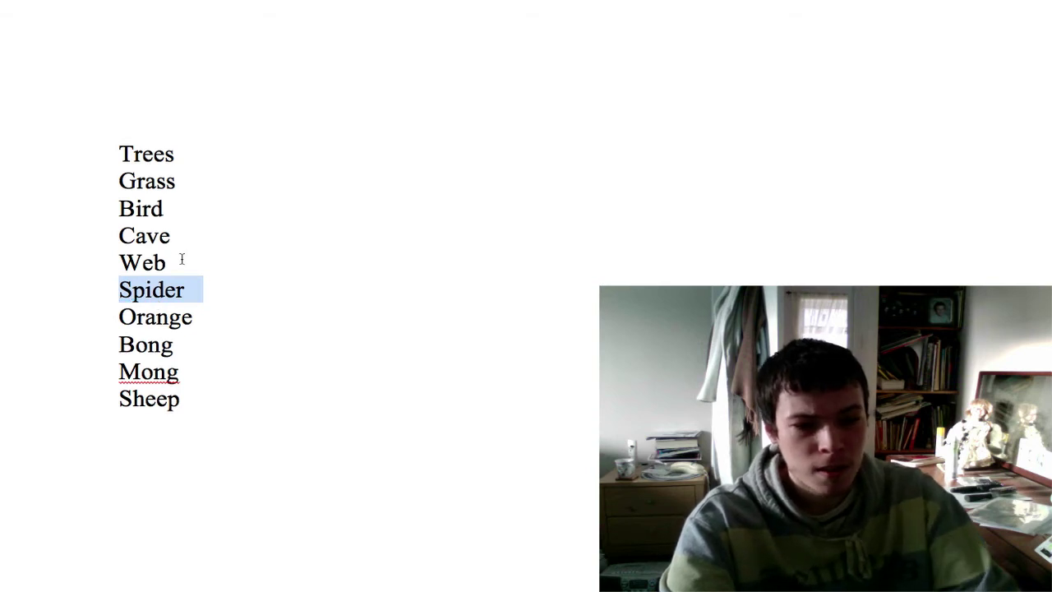
{"action": "key", "text": "BackSpace"}
{"action": "key", "text": "BackSpace"}
{"action": "left_click", "coordinate": [182, 209]}
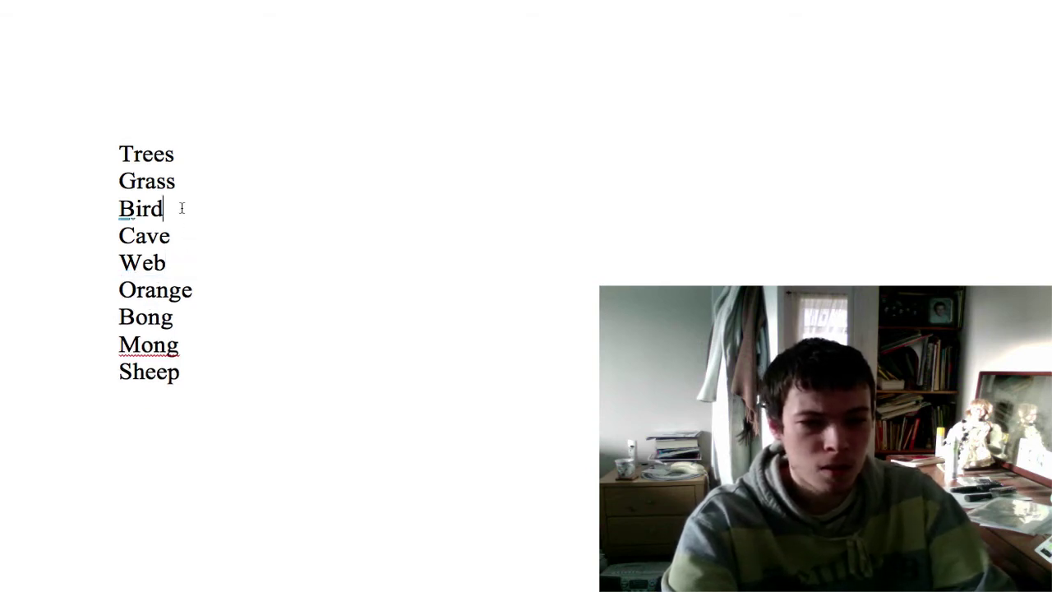
{"action": "key", "text": "ctrl+v"}
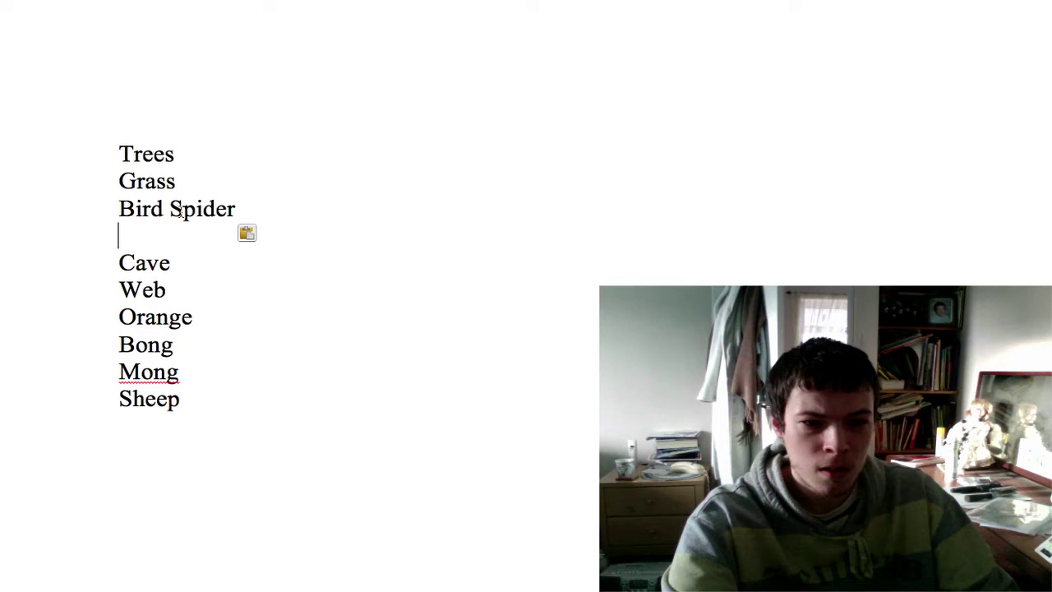
Insert an empty line below Grass and remove the space between Bird and Spider.
{"action": "left_click", "coordinate": [186, 179]}
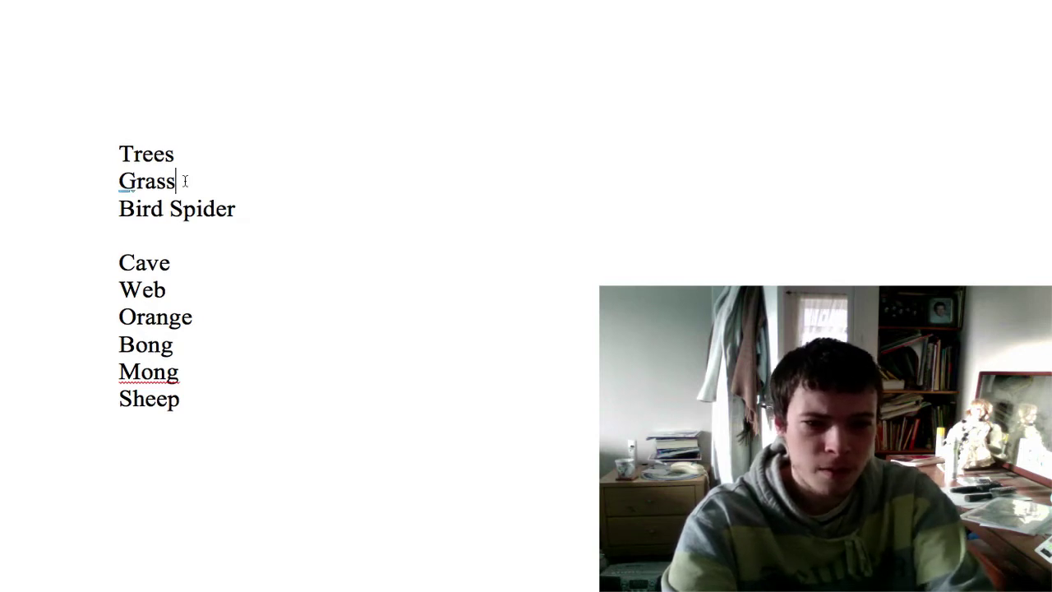
{"action": "key", "text": "Return"}
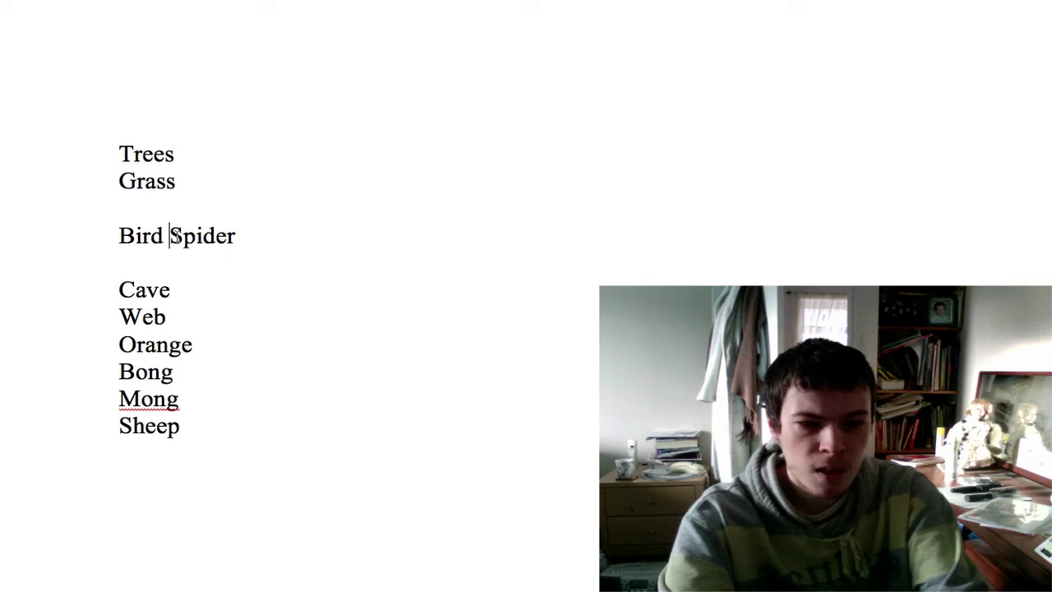
{"action": "key", "text": "BackSpace"}
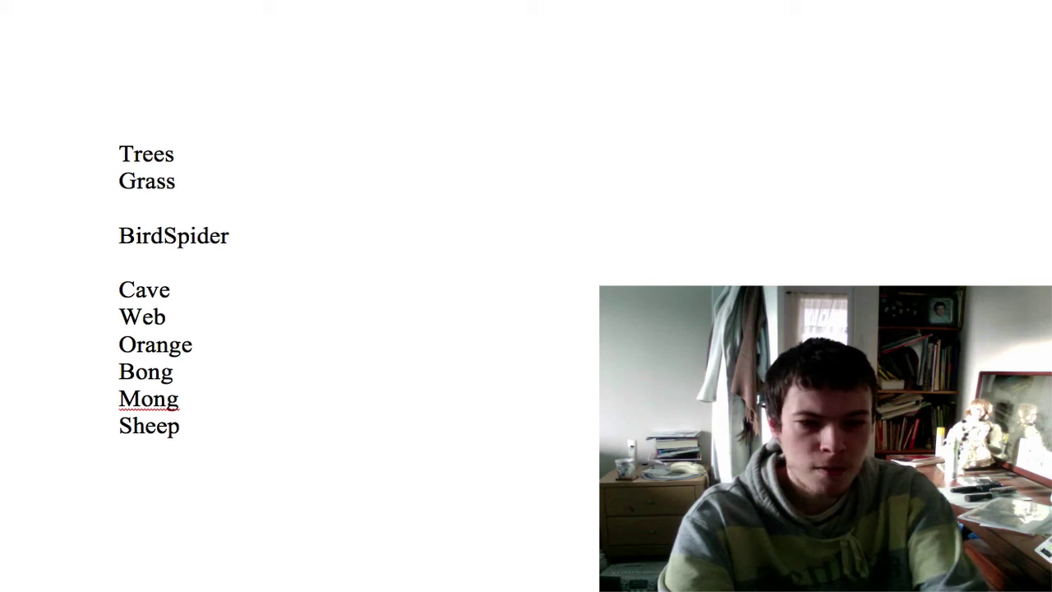
Add a two-digit number to the end and another to the start of the joined words to form the example password.
{"action": "left_click", "coordinate": [244, 236]}
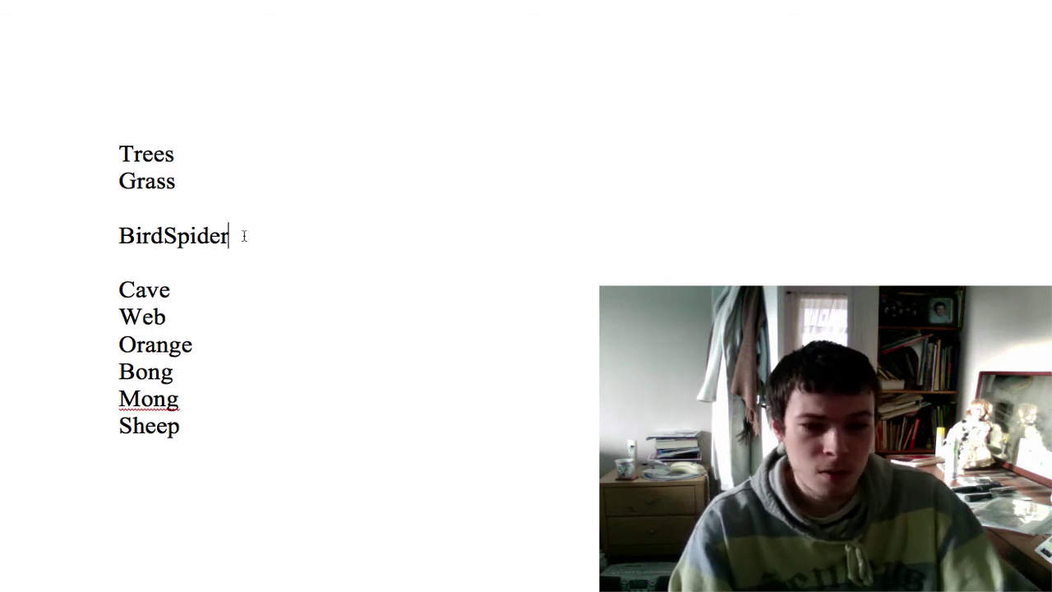
{"action": "type", "text": "83"}
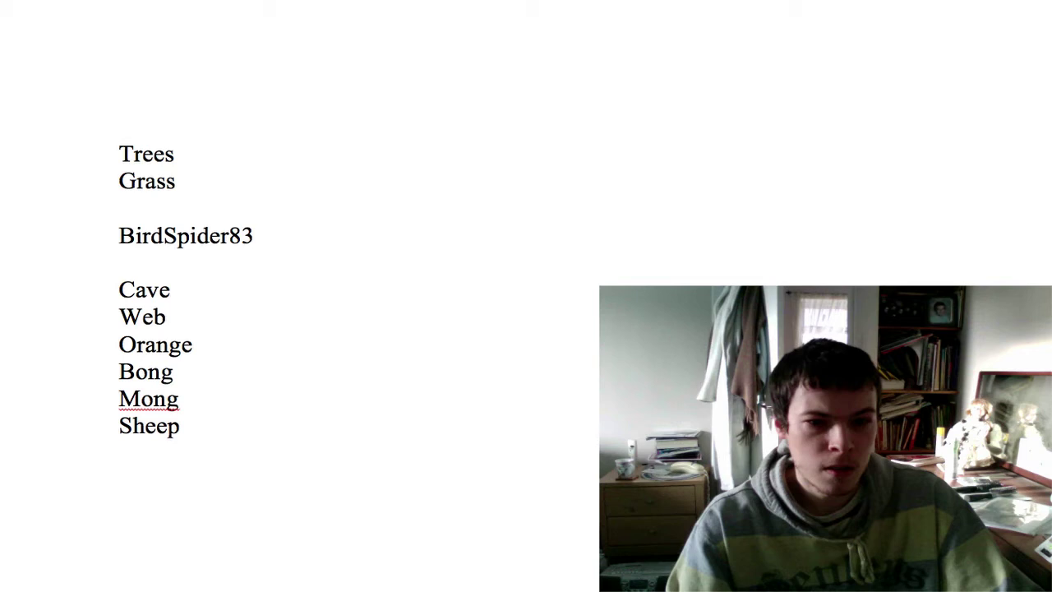
{"action": "left_click", "coordinate": [119, 236]}
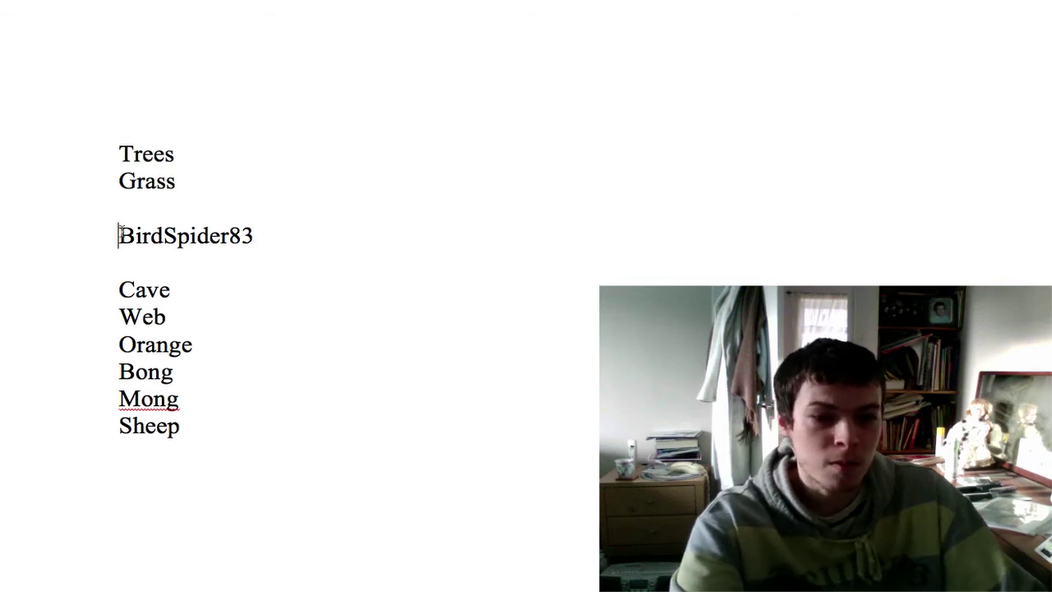
{"action": "type", "text": "65"}
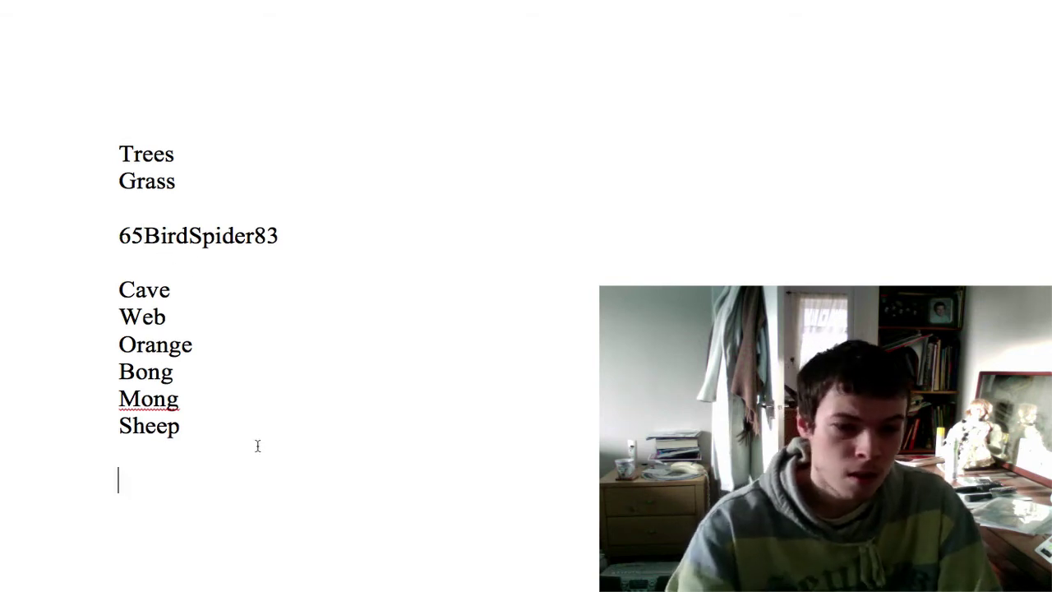
Copy the example password to a separate line below the word list.
{"action": "double_click", "coordinate": [204, 235]}
{"action": "key", "text": "ctrl+c"}
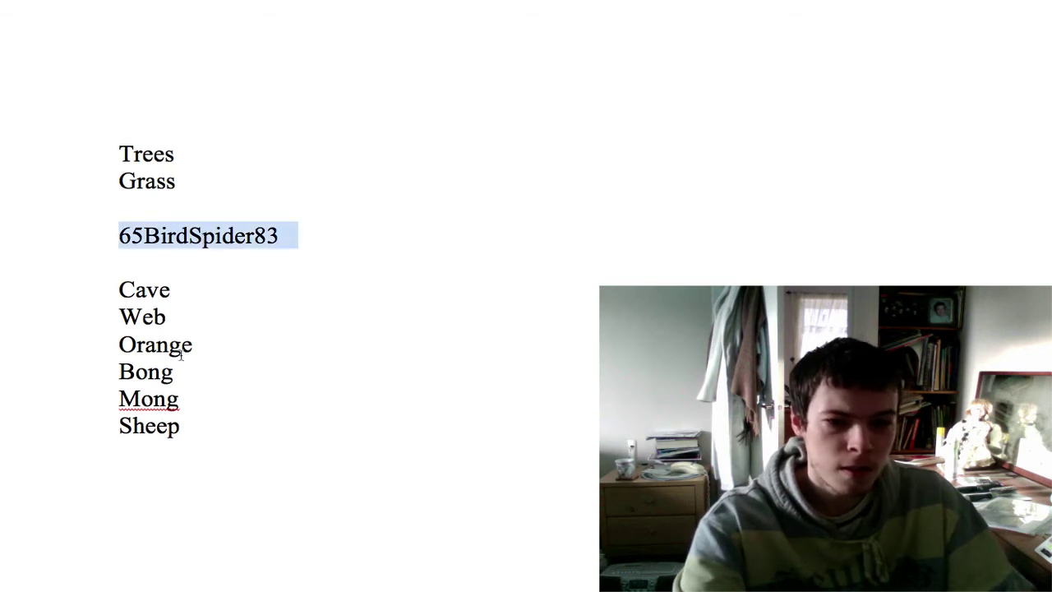
{"action": "left_click", "coordinate": [137, 524]}
{"action": "key", "text": "ctrl+v"}
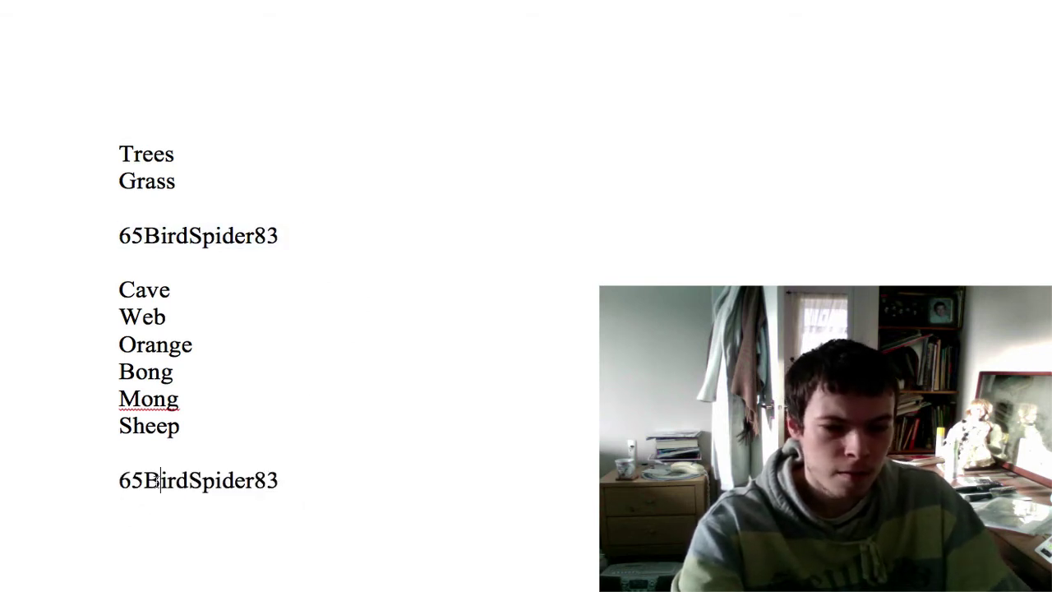
Insert a digit after each letter of the first word in the copied example password.
{"action": "left_click", "coordinate": [160, 480]}
{"action": "type", "text": "5i"}
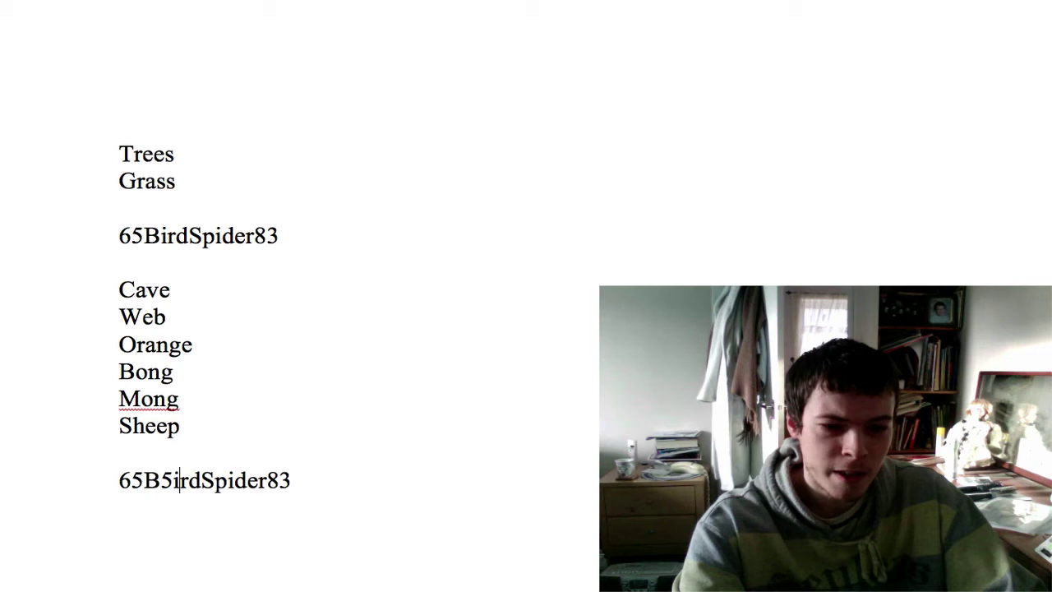
{"action": "type", "text": "7"}
{"action": "key", "text": "Right"}
{"action": "type", "text": "9"}
{"action": "key", "text": "Right"}
{"action": "type", "text": "3"}
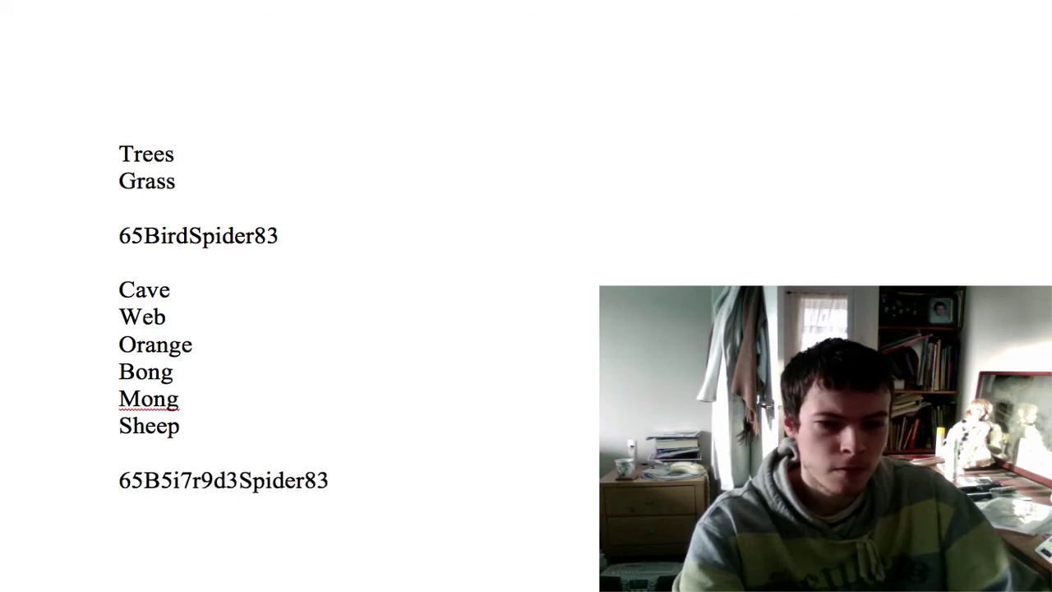
Insert digits after the letters of the second word in the copied example password.
{"action": "key", "text": "Right"}
{"action": "type", "text": "0"}
{"action": "key", "text": "Right"}
{"action": "type", "text": "6"}
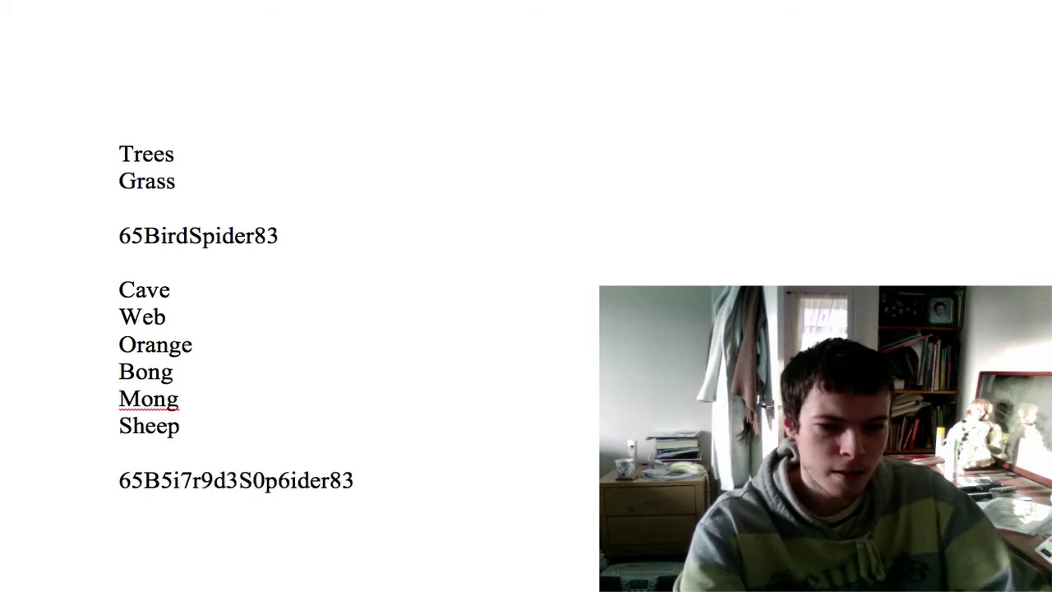
{"action": "key", "text": "Right"}
{"action": "type", "text": "3d66"}
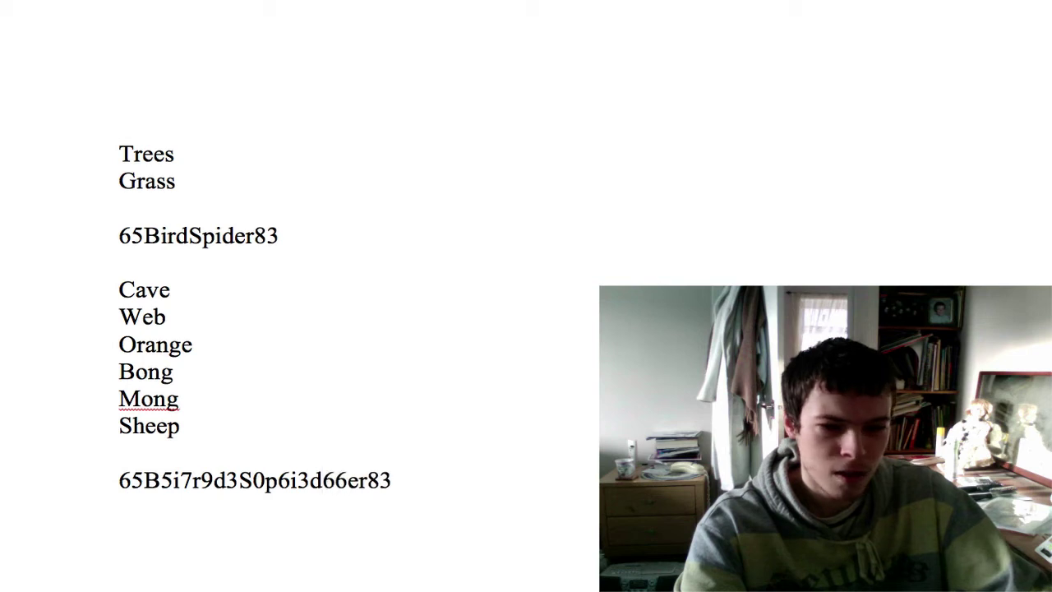
{"action": "key", "text": "Right"}
{"action": "type", "text": "1"}
{"action": "key", "text": "Right"}
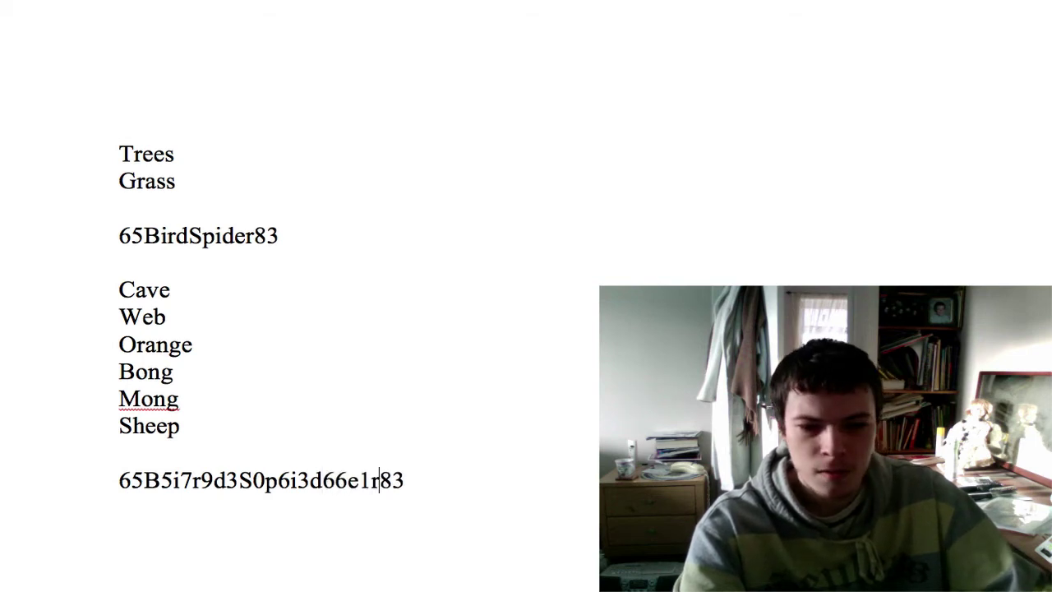
{"action": "type", "text": "2"}
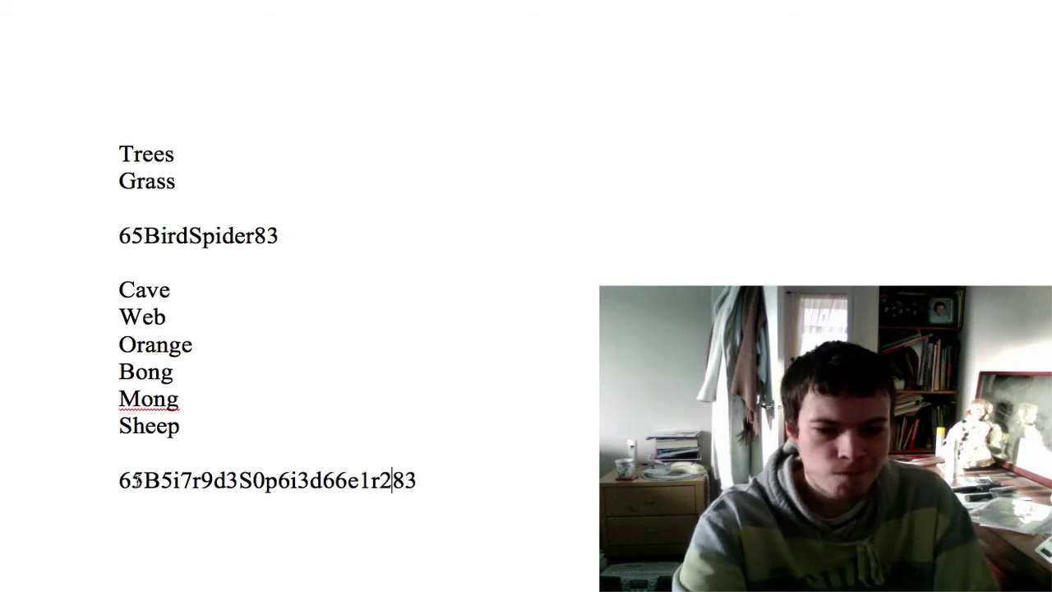
Start a random example password of mixed uppercase letters, lowercase letters and digits on a separate line below the digit-filled password.
{"action": "scroll", "coordinate": [303, 495], "scroll_direction": "down", "scroll_amount": 3}
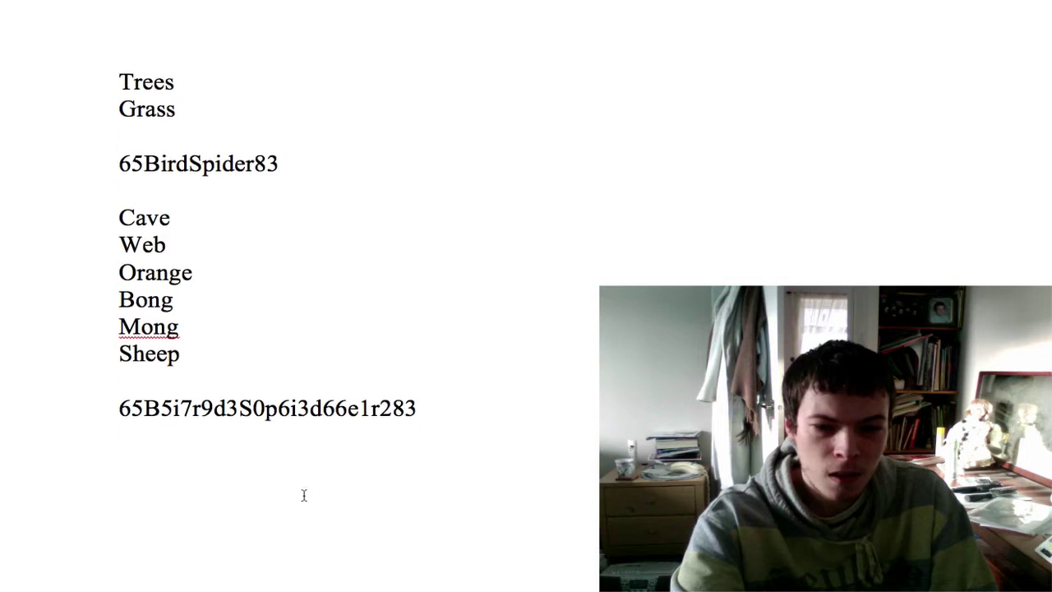
{"action": "left_click", "coordinate": [474, 412]}
{"action": "key", "text": "Return"}
{"action": "key", "text": "Return"}
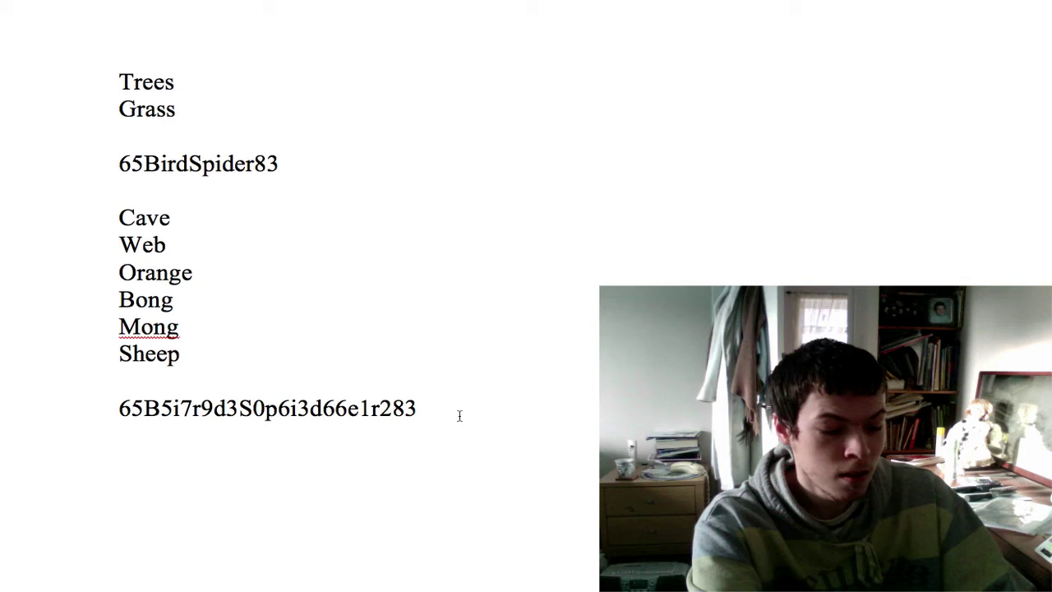
{"action": "type", "text": "1"}
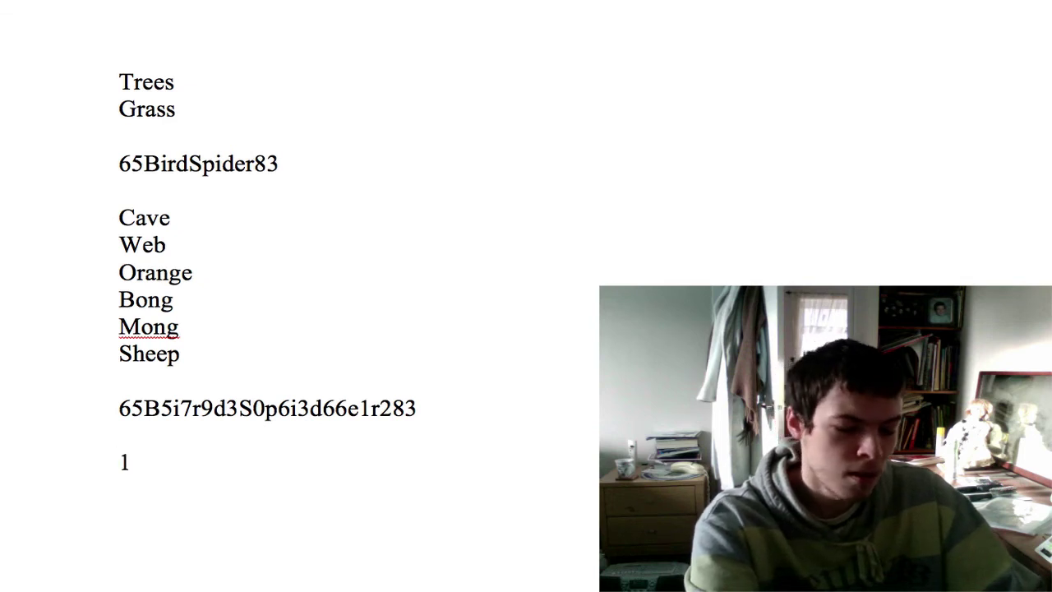
{"action": "type", "text": "B"}
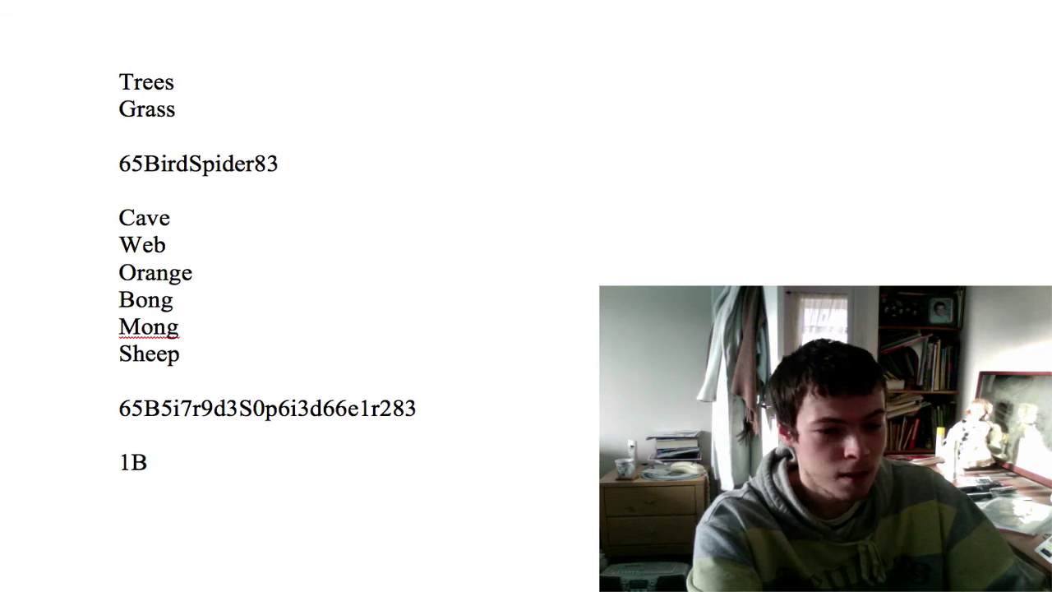
{"action": "type", "text": "h4"}
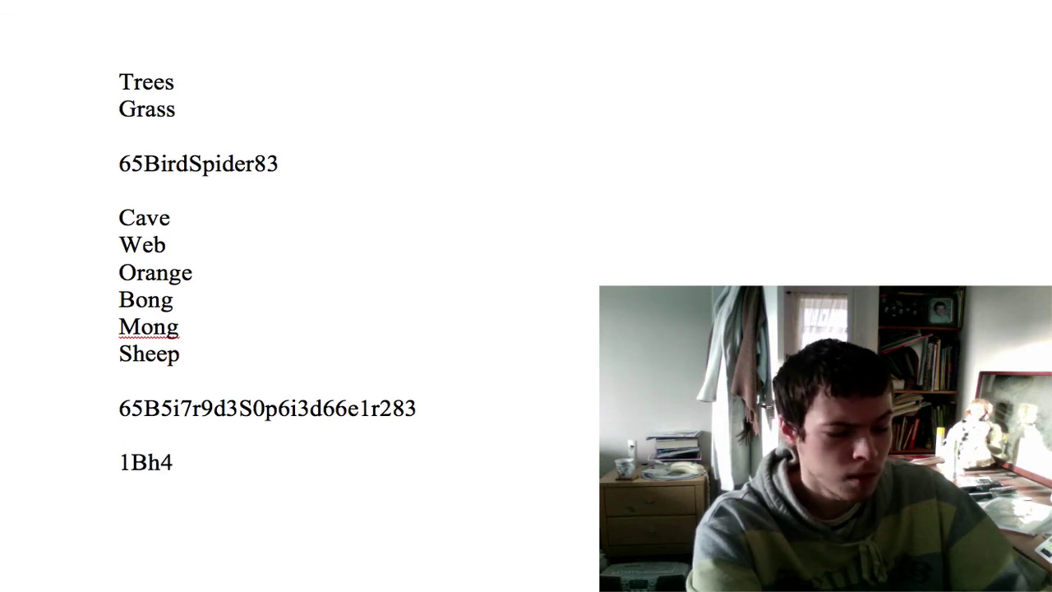
{"action": "type", "text": "3e"}
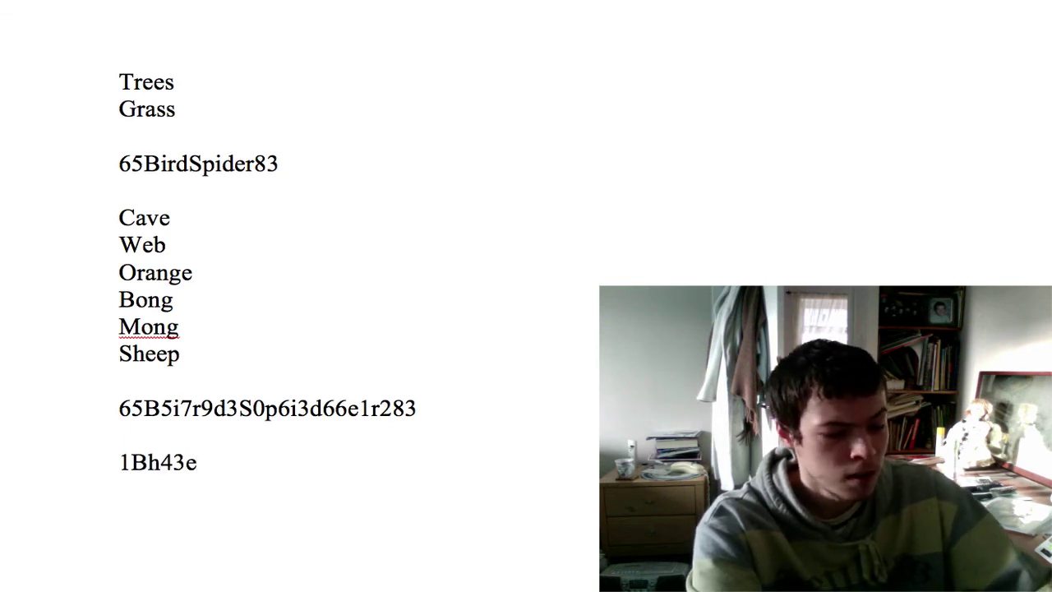
{"action": "type", "text": "Edj6"}
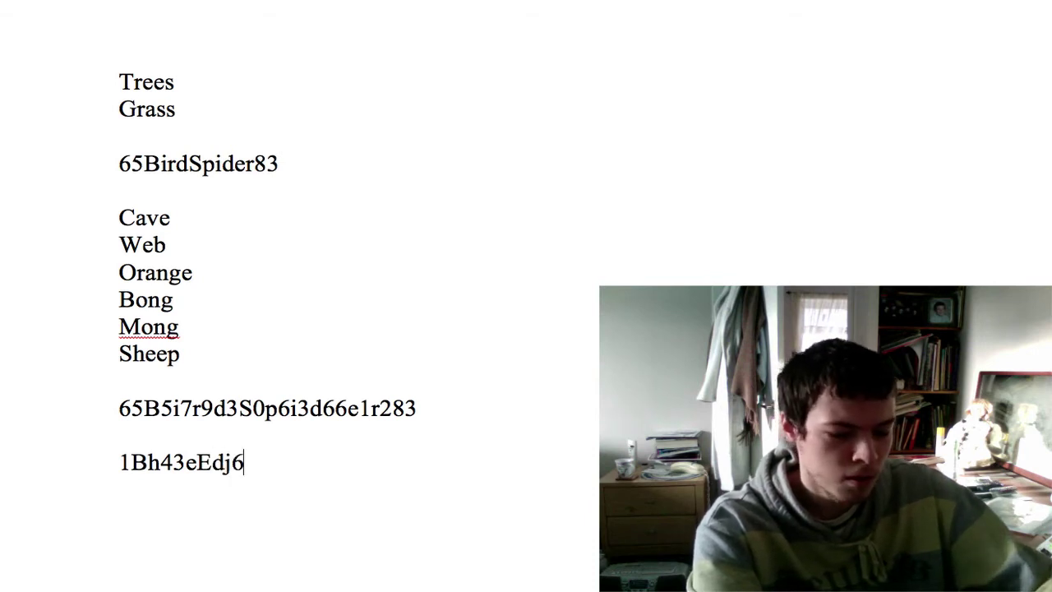
{"action": "type", "text": "Lp"}
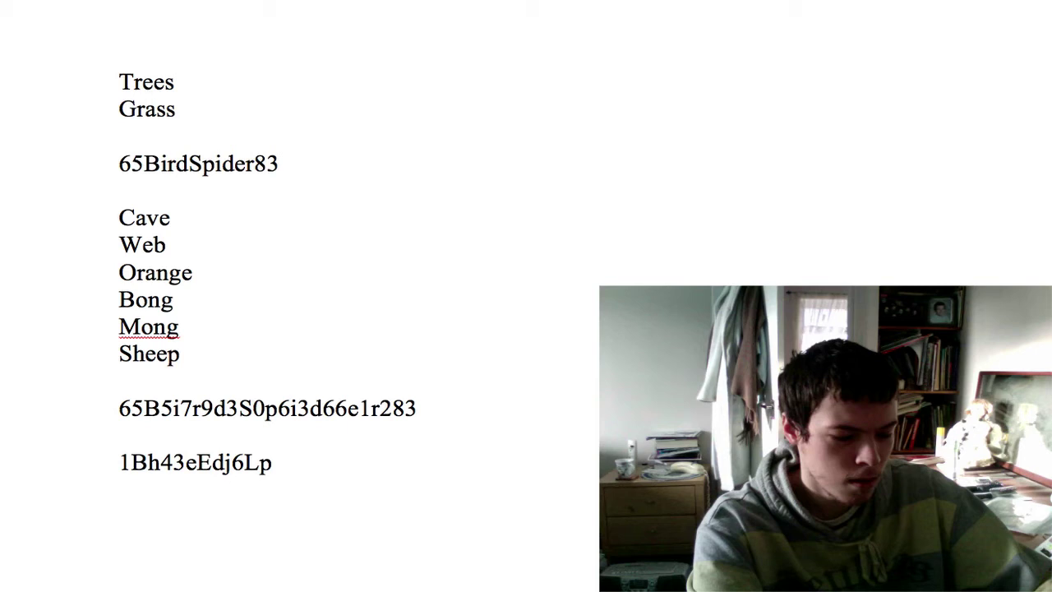
{"action": "type", "text": "d79"}
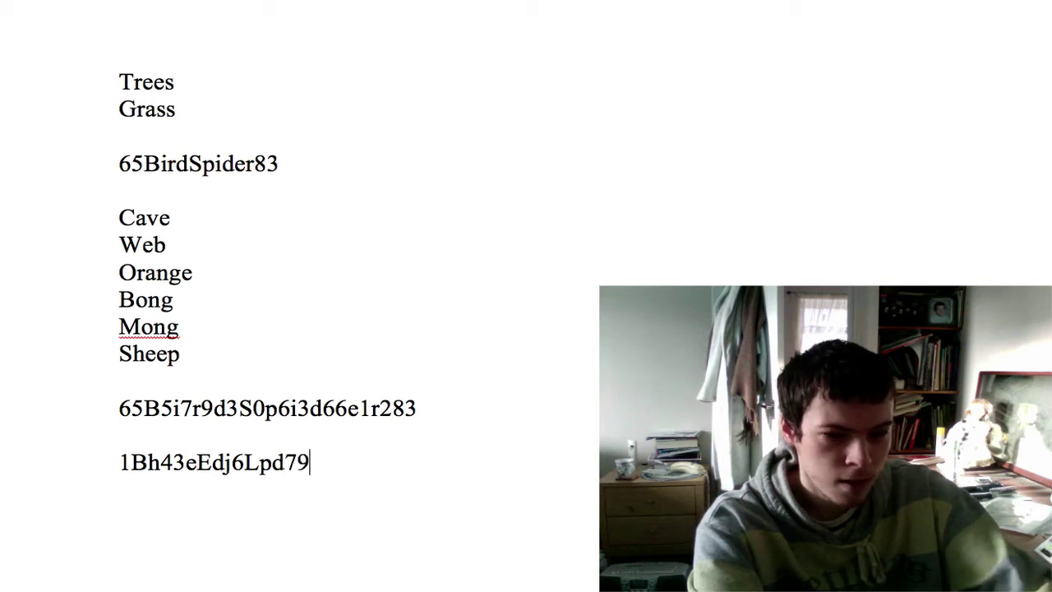
Extend the random example password with more mixed-case letters and digits, removing the three stray backticks.
{"action": "type", "text": "0```DF"}
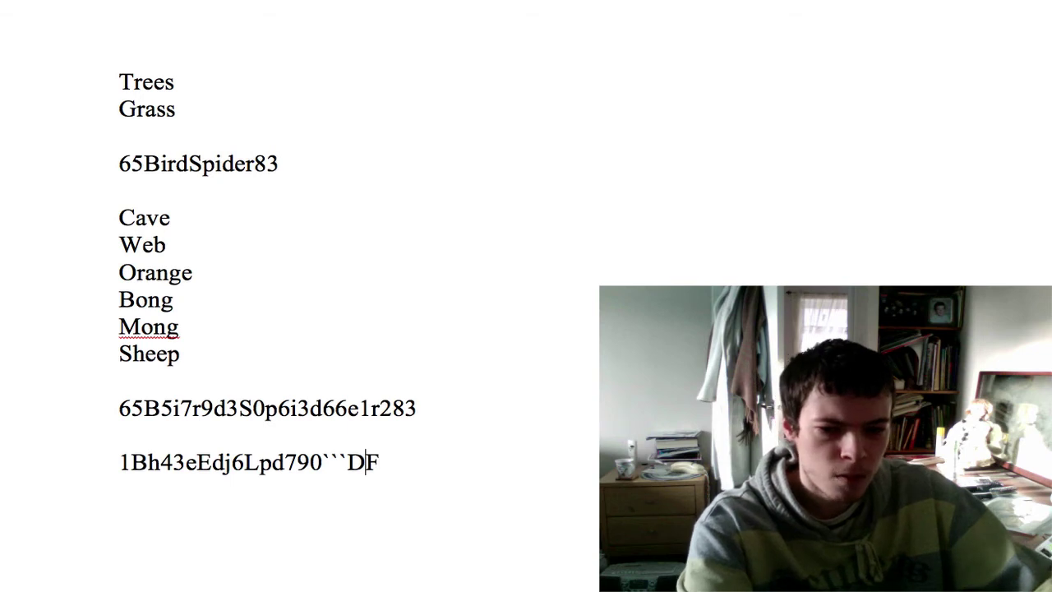
{"action": "key", "text": "Left"}
{"action": "key", "text": "BackSpace"}
{"action": "key", "text": "BackSpace"}
{"action": "key", "text": "BackSpace"}
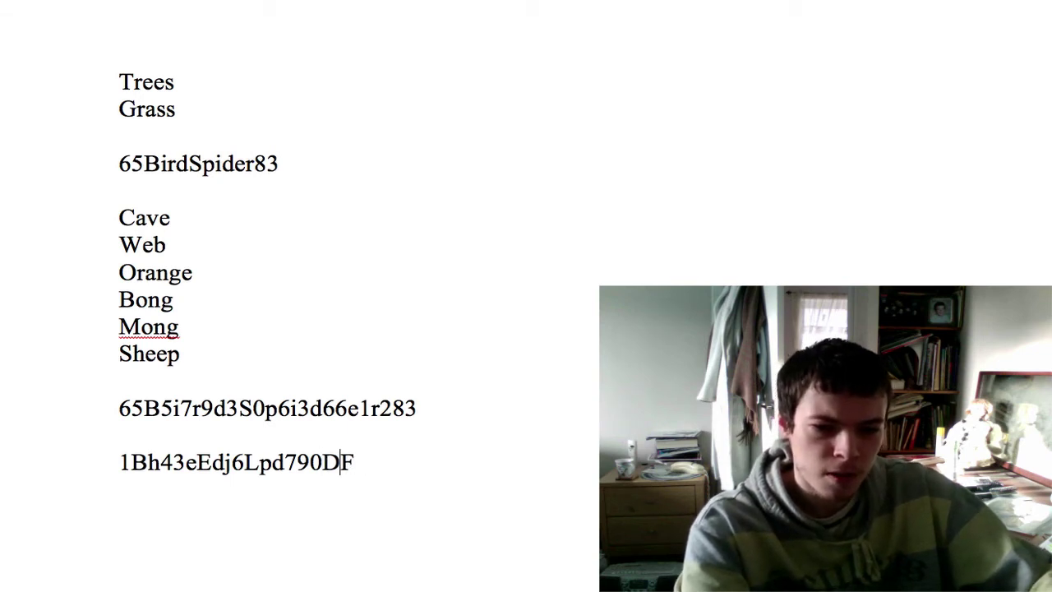
{"action": "type", "text": "asd"}
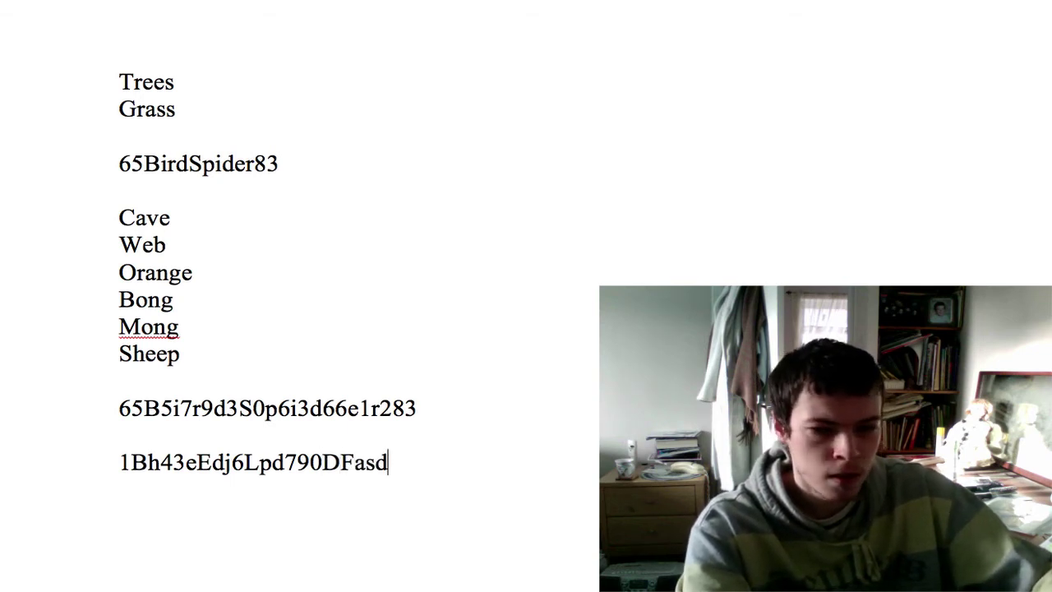
{"action": "type", "text": "2x"}
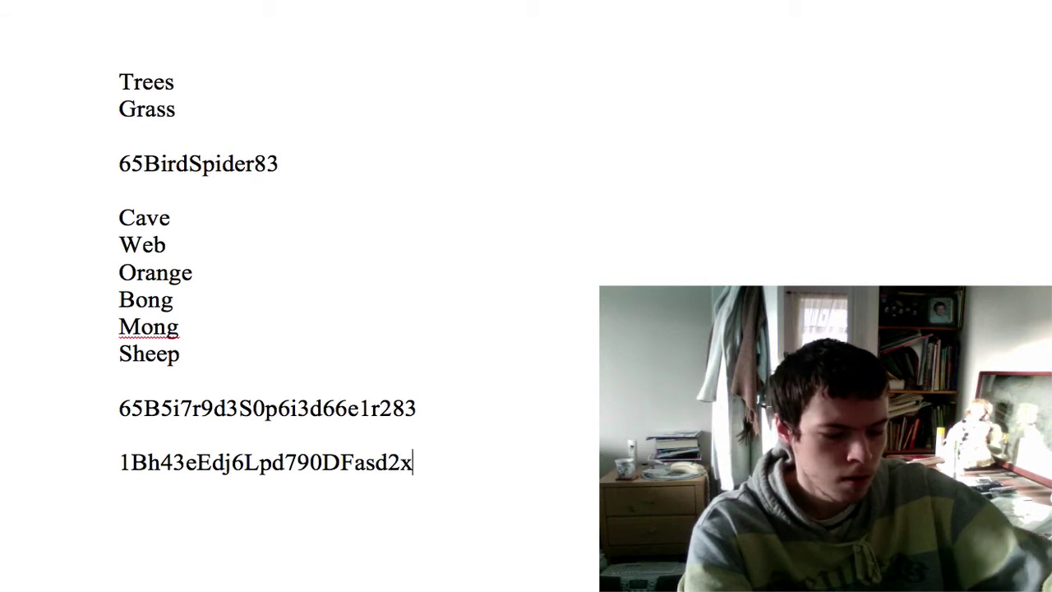
{"action": "type", "text": "T5"}
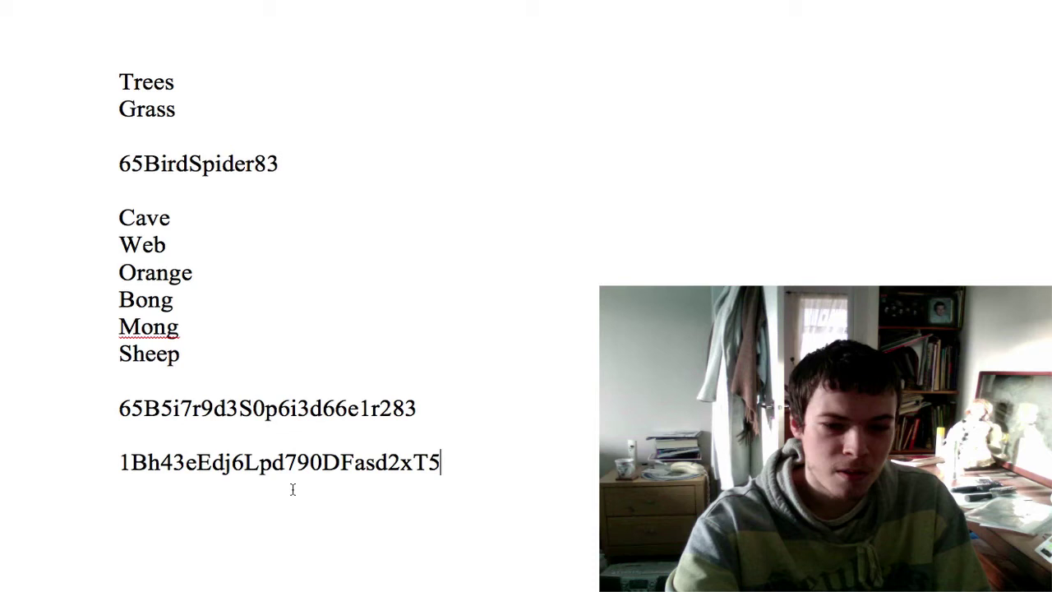
{"action": "triple_click", "coordinate": [245, 462]}
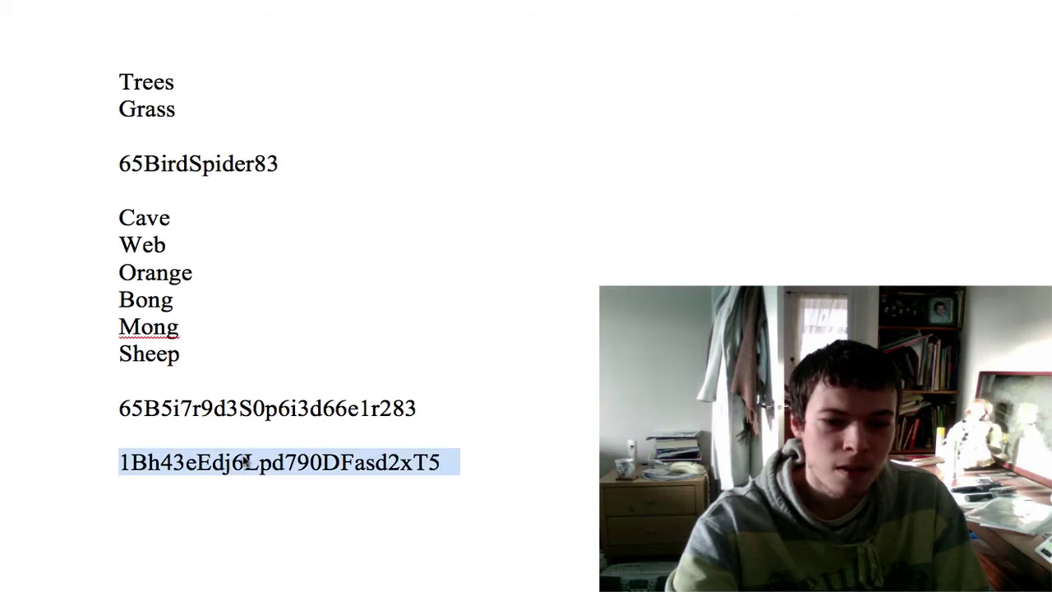
{"action": "left_click", "coordinate": [559, 487]}
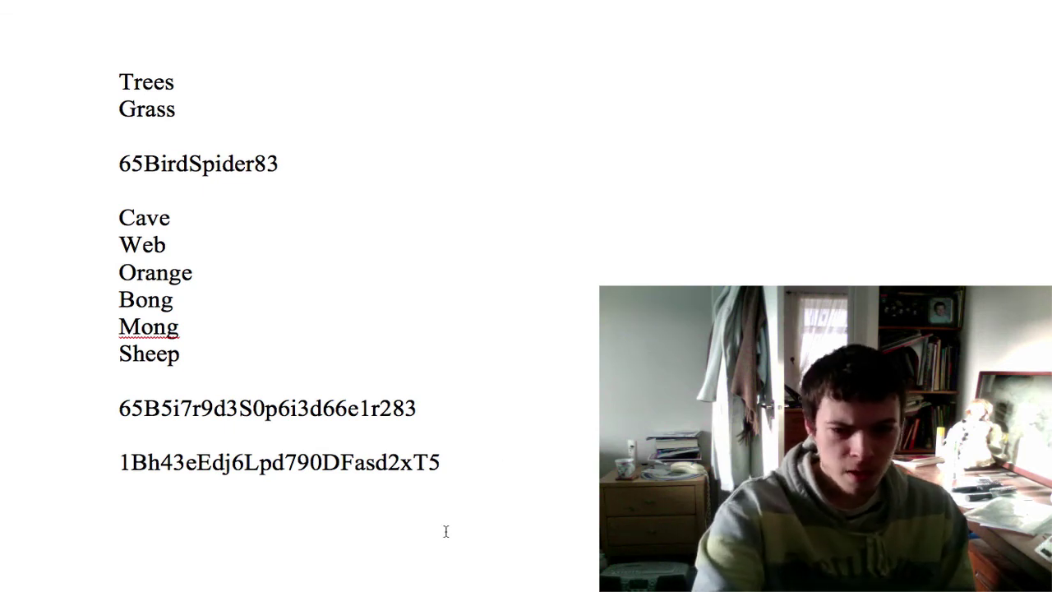
{"action": "triple_click", "coordinate": [222, 462]}
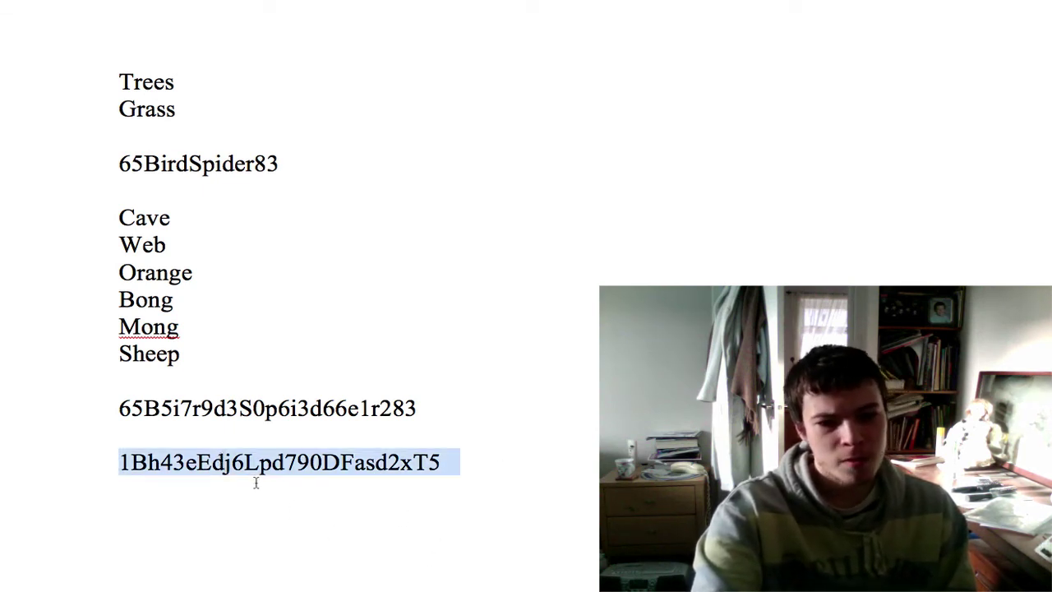
{"action": "left_click", "coordinate": [276, 524]}
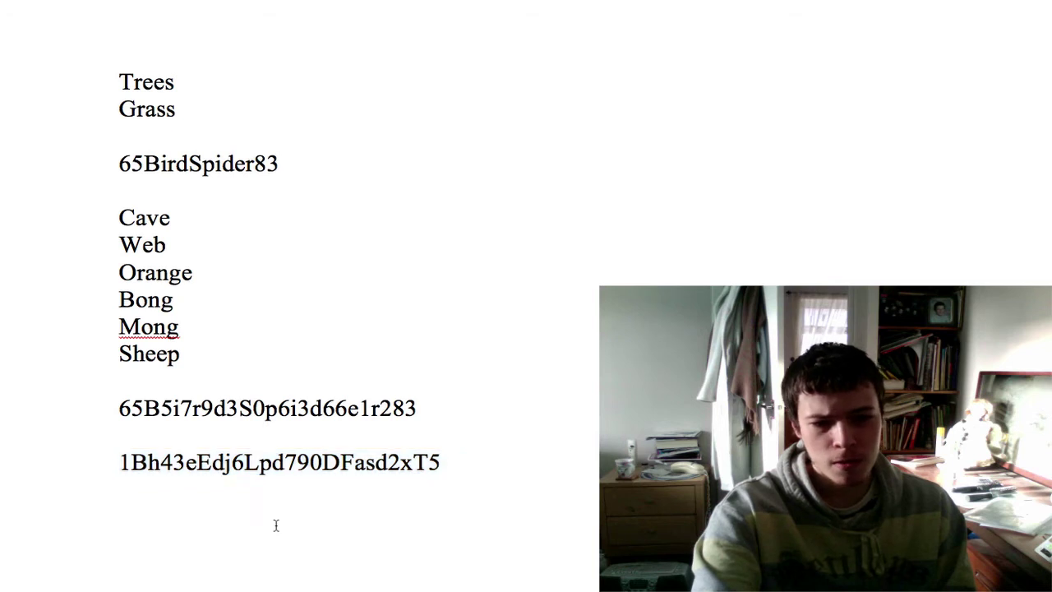